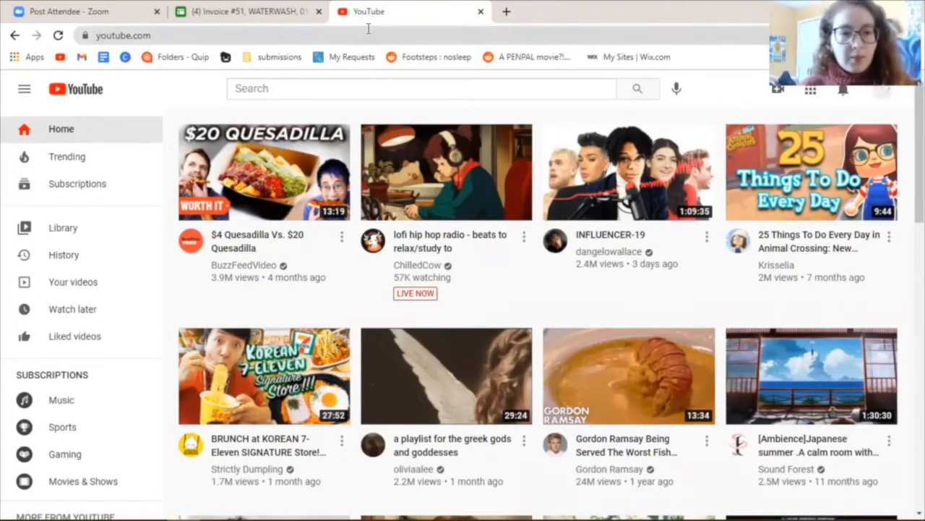
# Step: Open the signed-in account's own YouTube channel page
pyautogui.click(875, 91)
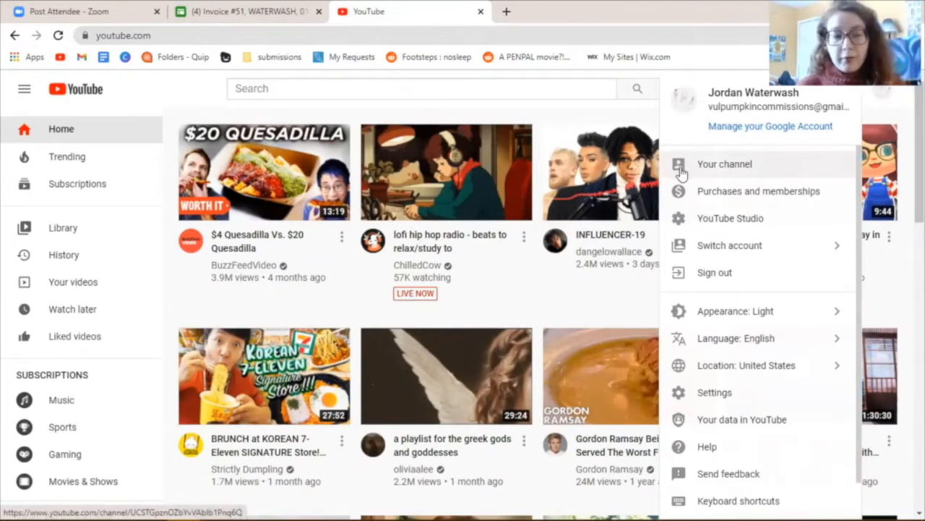
pyautogui.click(794, 169)
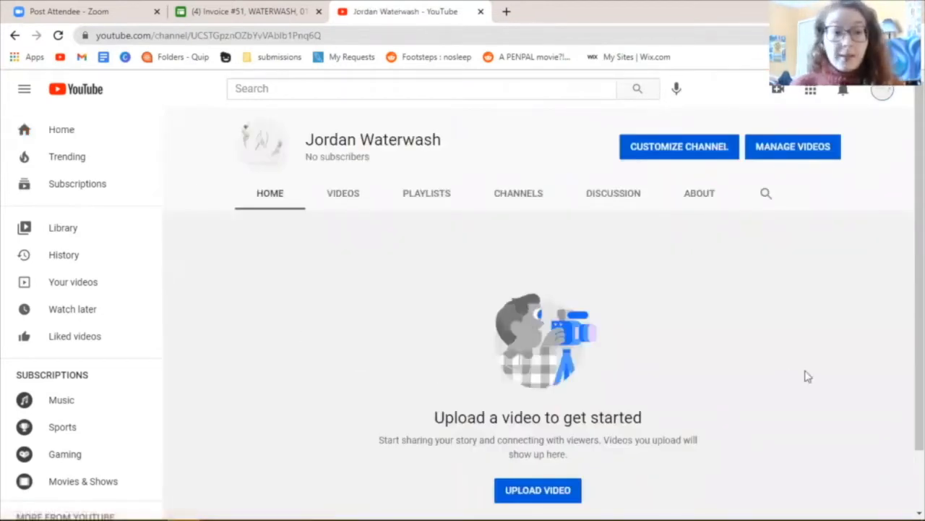
pyautogui.scroll(-1, 807, 376)
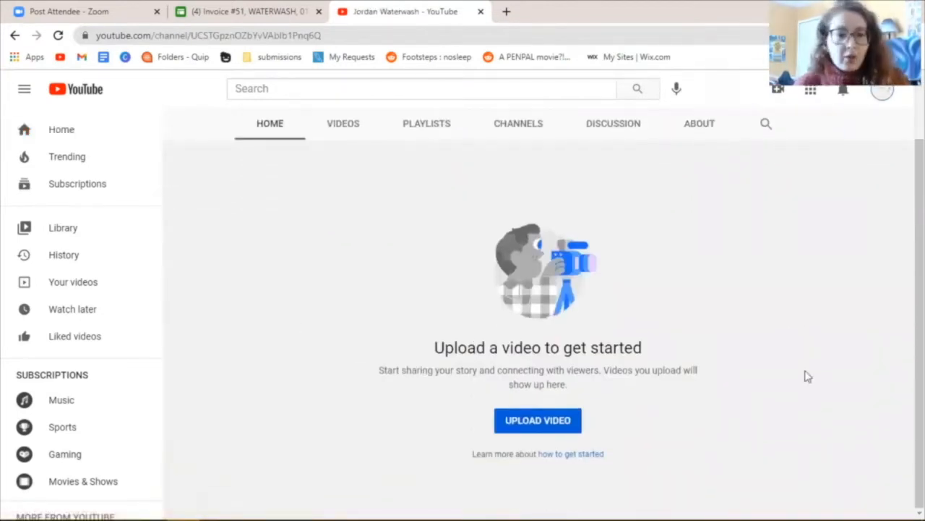
pyautogui.scroll(1, 807, 376)
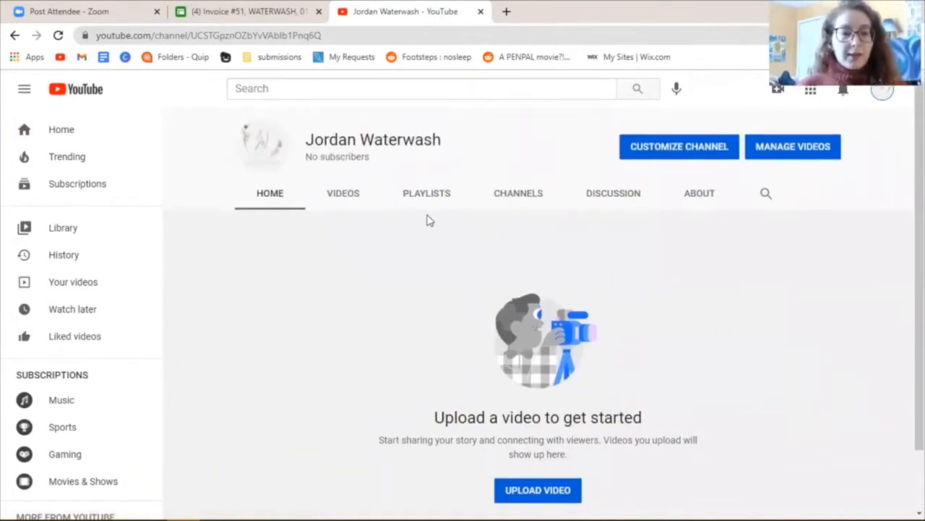
pyautogui.moveTo(444, 140)
pyautogui.mouseDown()
pyautogui.moveTo(320, 139)
pyautogui.moveTo(302, 153)
pyautogui.moveTo(309, 144)
pyautogui.moveTo(445, 148)
pyautogui.mouseUp()
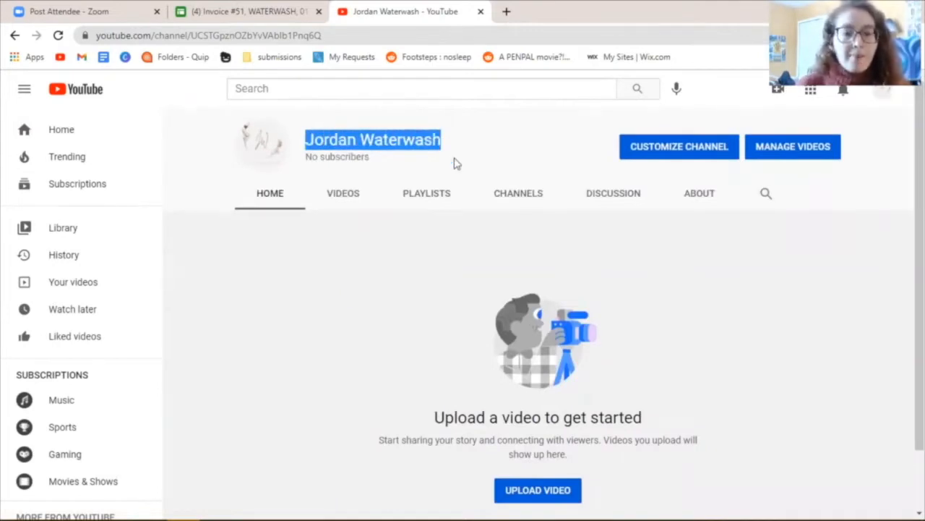
pyautogui.click(455, 164)
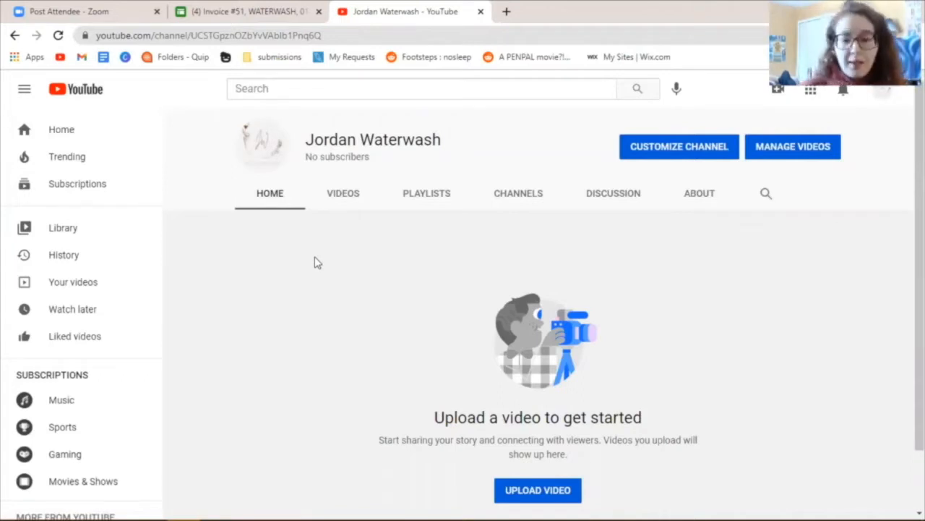
pyautogui.scroll(-1, 314, 263)
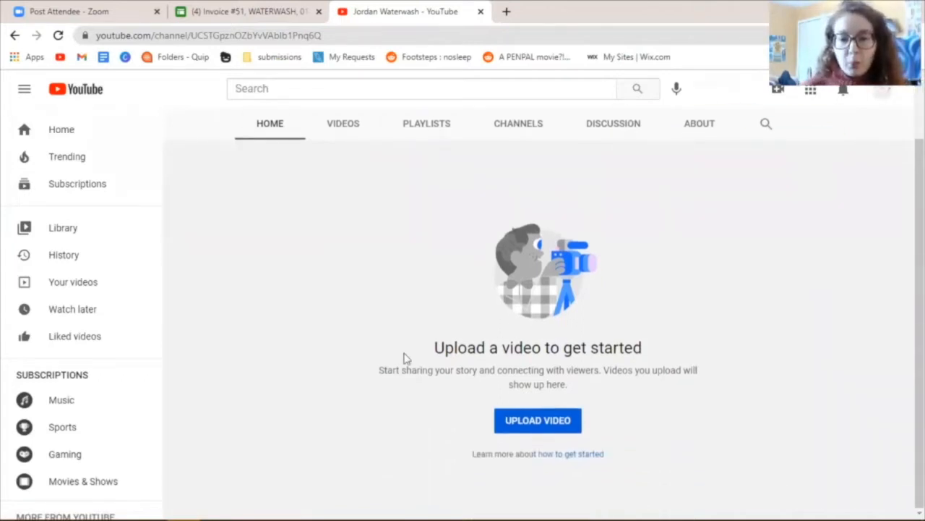
pyautogui.scroll(1, 405, 358)
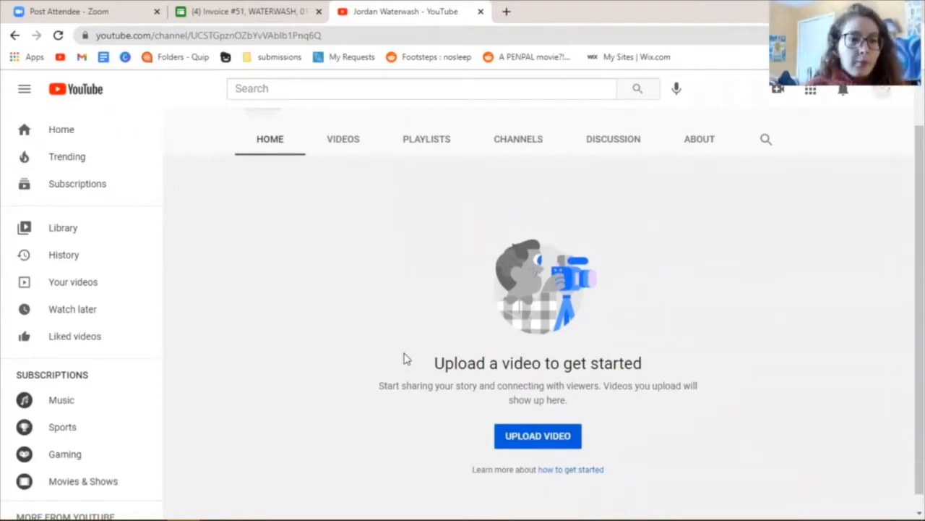
# Step: Upload the video file "Mini DE Meeting (123120)" from the zoom folder inside Videos to the channel
pyautogui.click(531, 438)
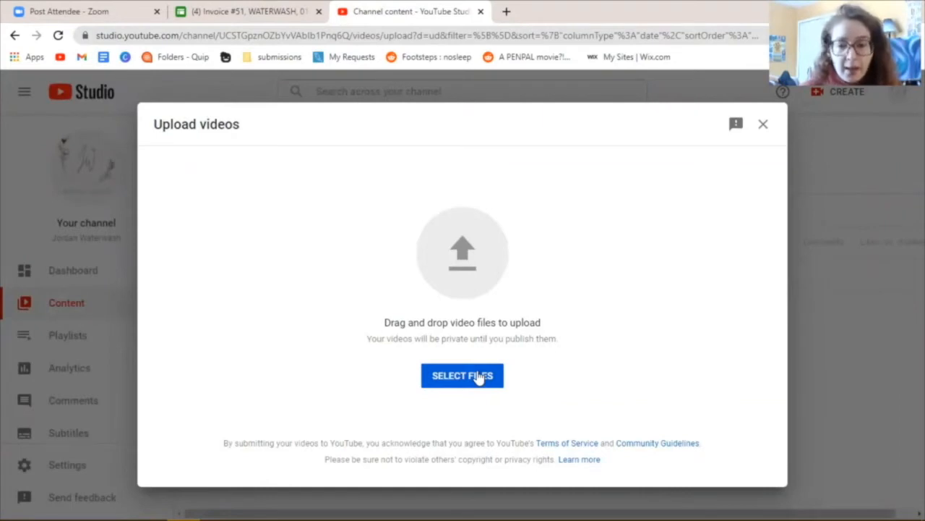
pyautogui.click(477, 375)
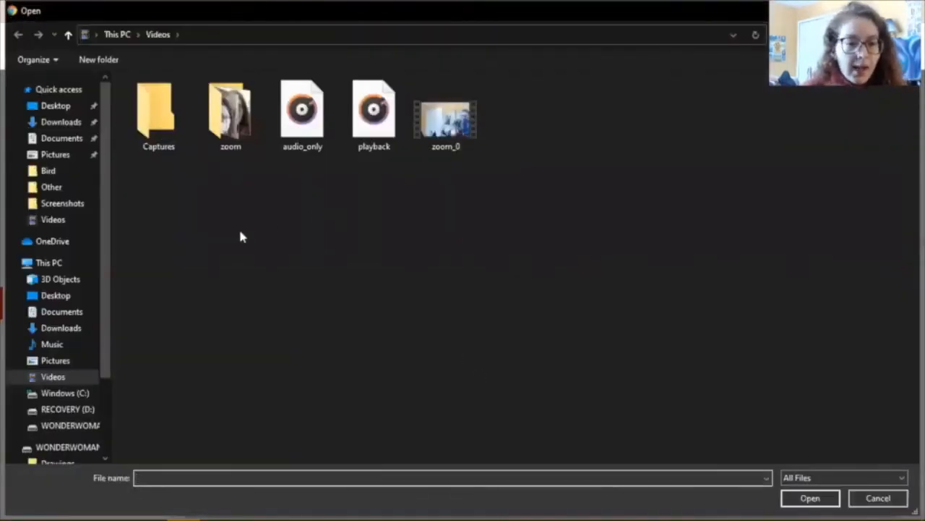
pyautogui.click(17, 376)
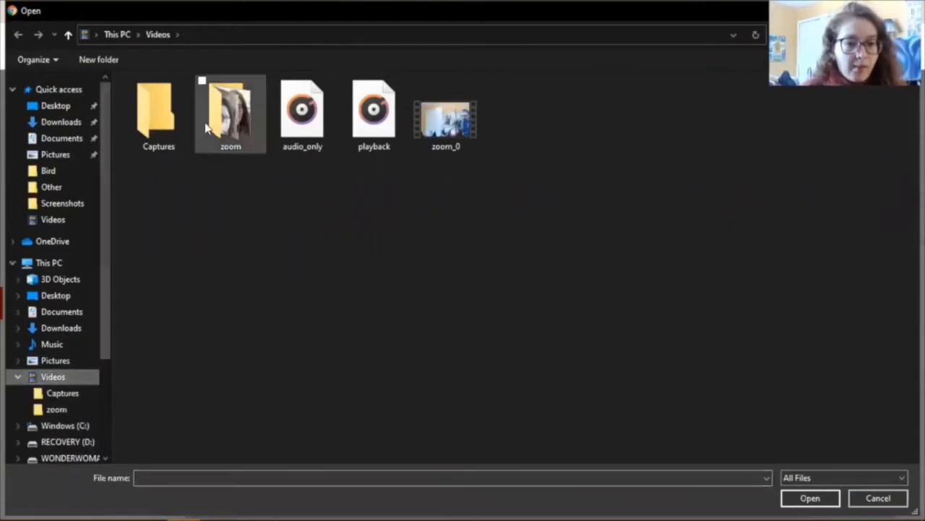
pyautogui.doubleClick(214, 148)
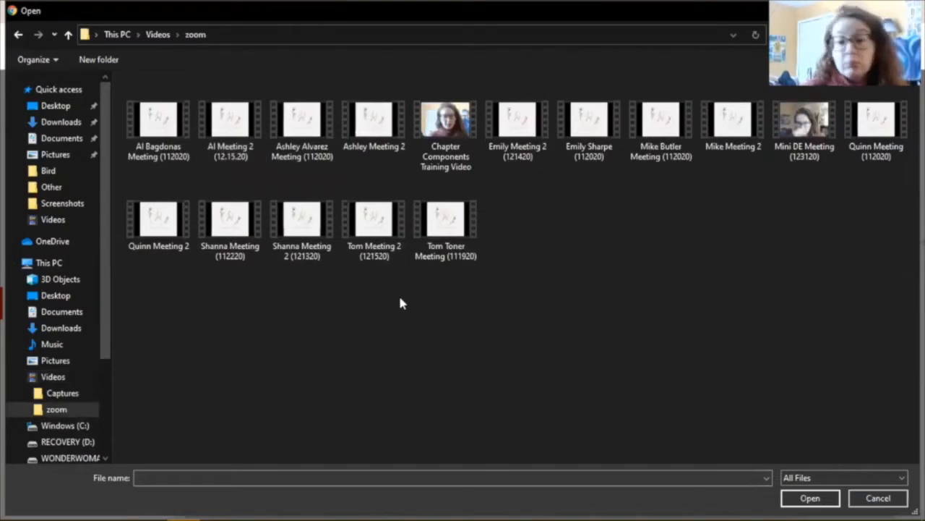
pyautogui.click(457, 151)
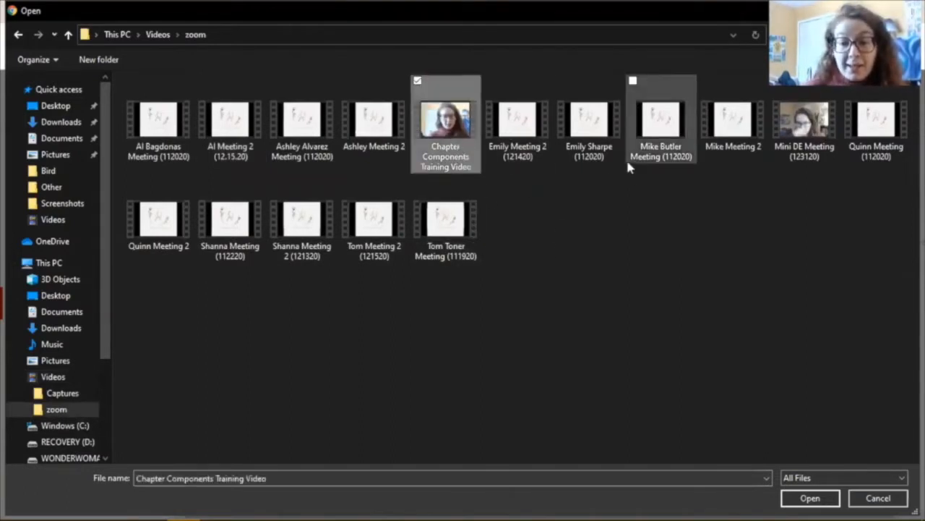
pyautogui.click(807, 155)
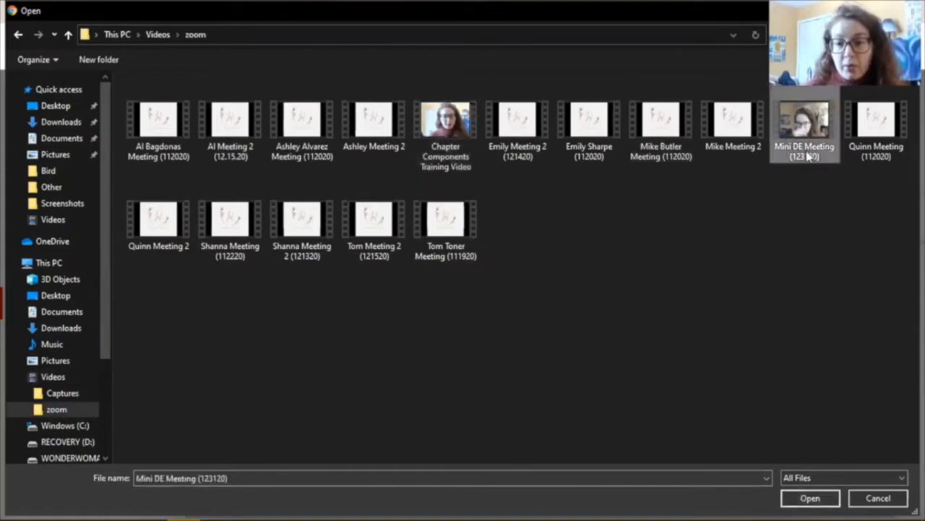
pyautogui.click(800, 501)
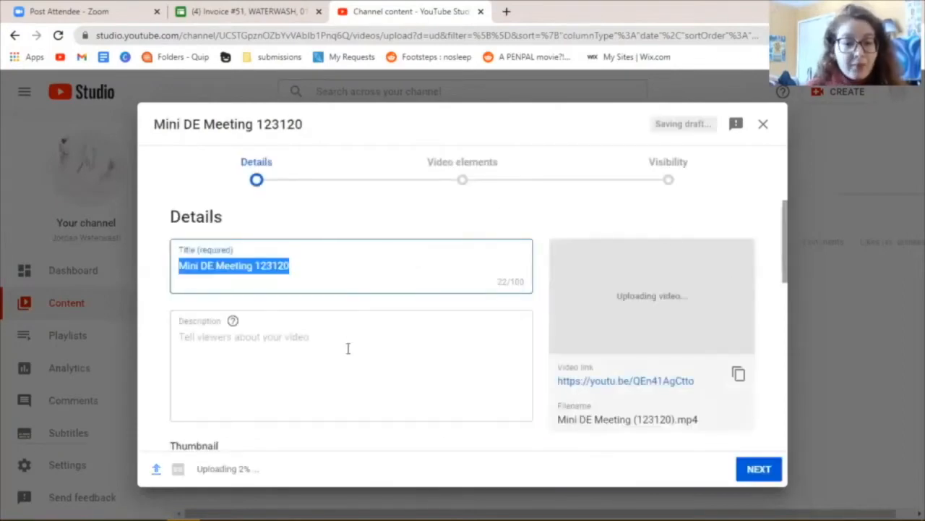
pyautogui.click(273, 212)
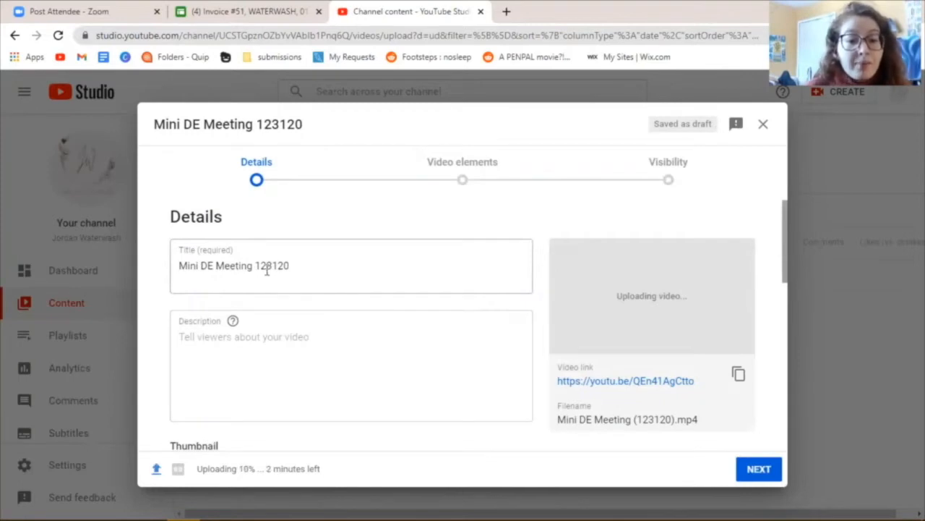
pyautogui.moveTo(291, 266); pyautogui.dragTo(247, 266)
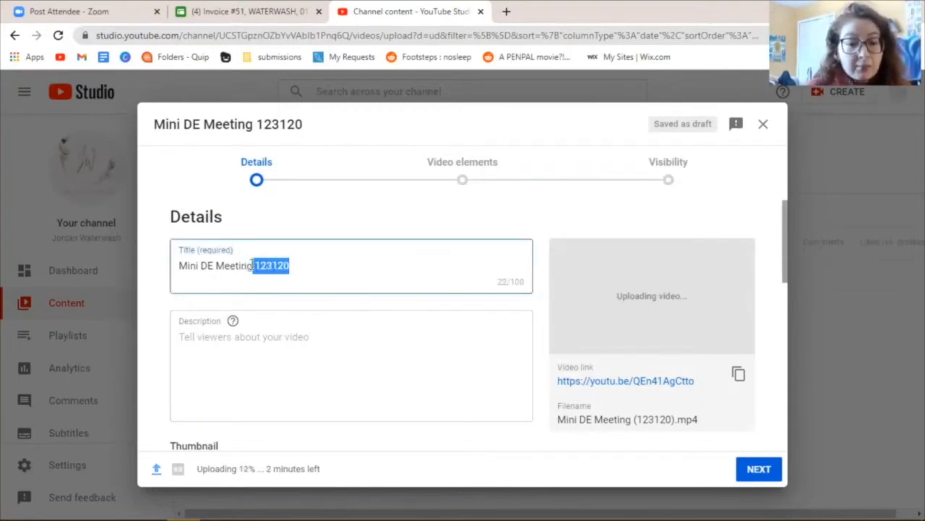
pyautogui.click(297, 202)
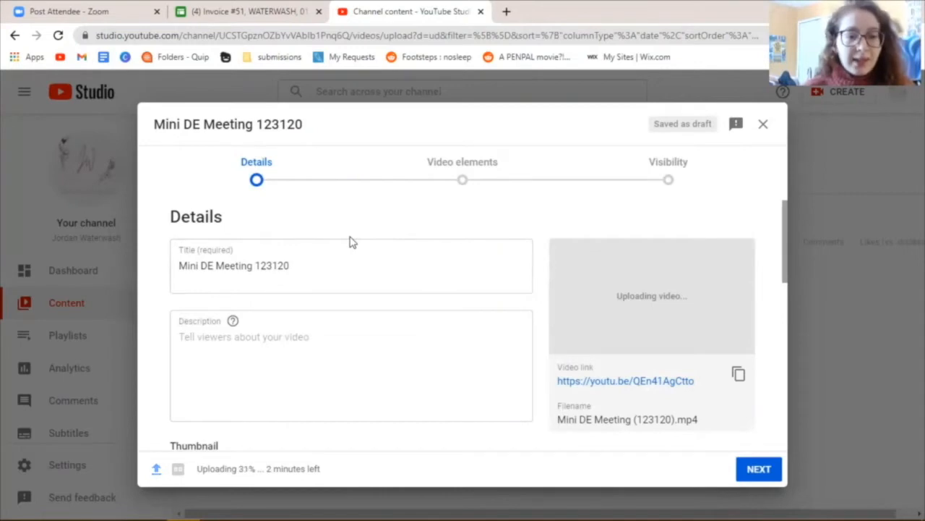
# Step: Mark the uploaded video's audience as not made for kids in its details
pyautogui.scroll(-2, 349, 242)
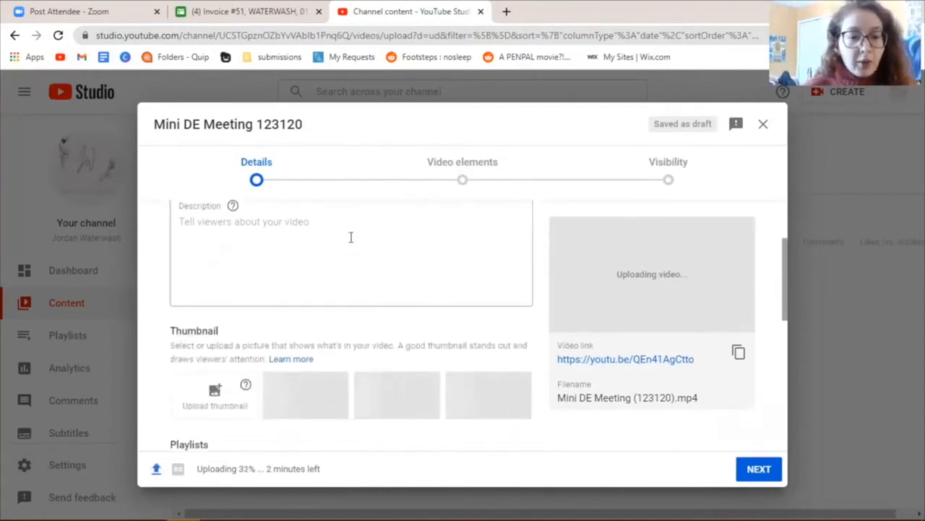
pyautogui.scroll(1, 350, 238)
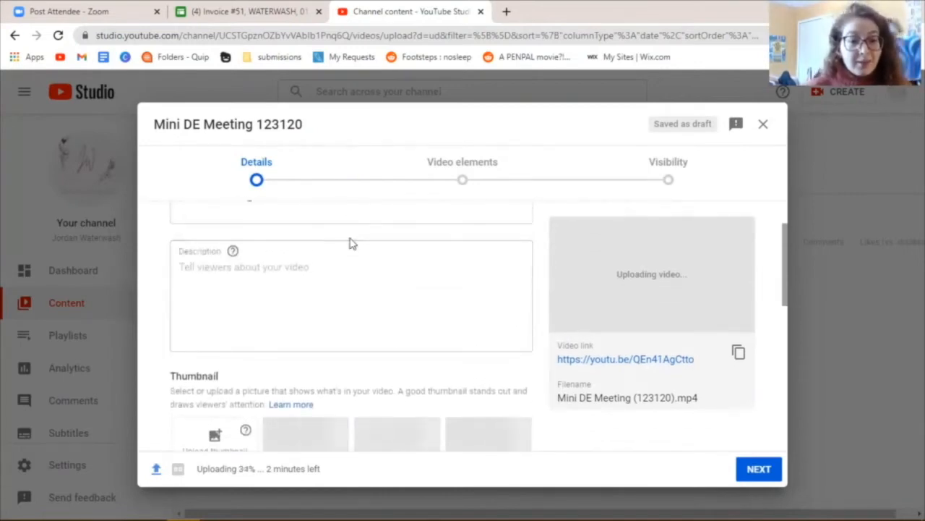
pyautogui.scroll(-1, 349, 241)
pyautogui.scroll(-1, 331, 246)
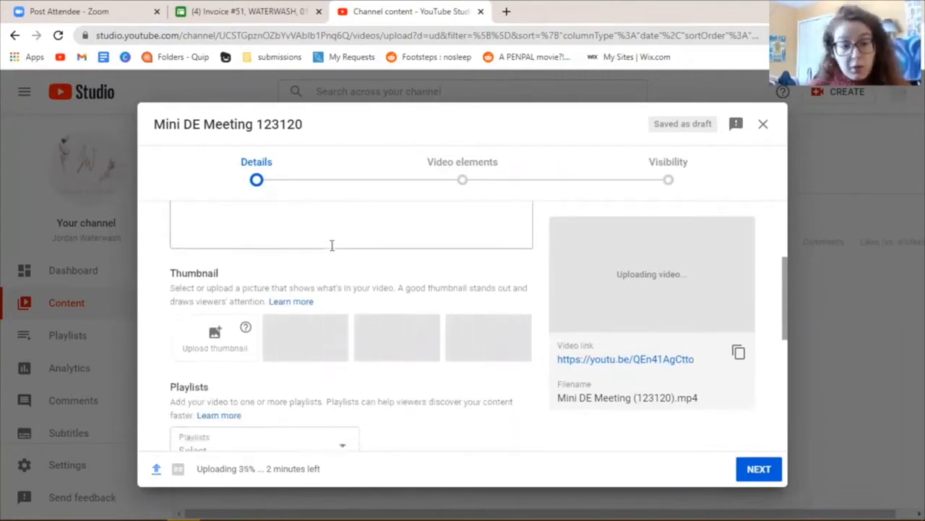
pyautogui.scroll(-2, 330, 249)
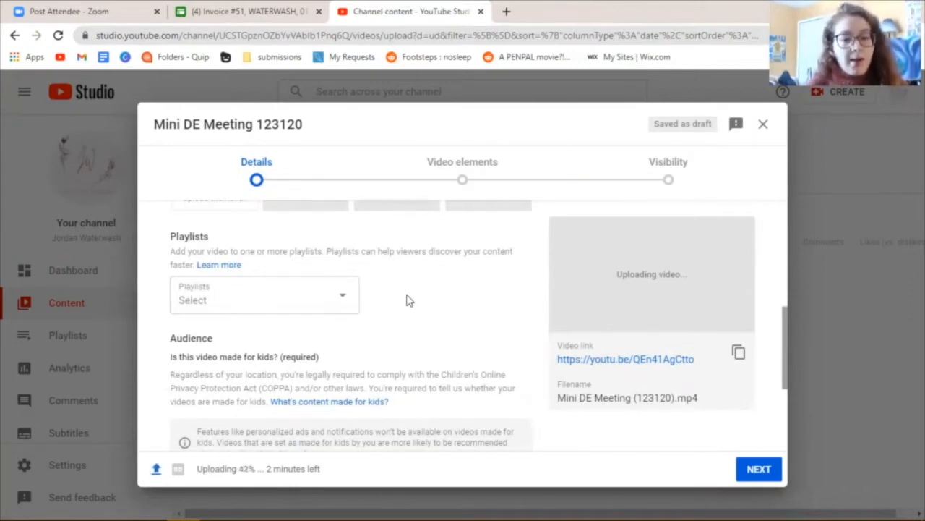
pyautogui.scroll(-2, 407, 300)
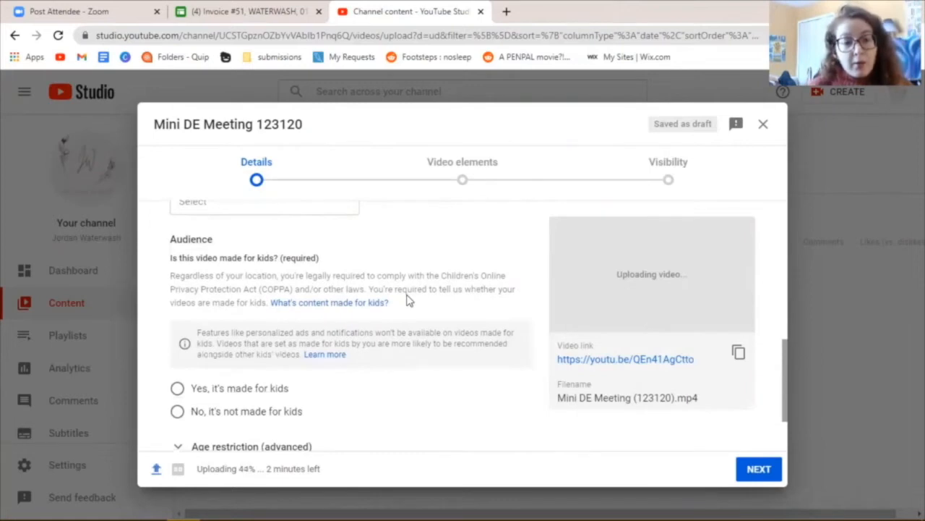
pyautogui.scroll(-1, 407, 300)
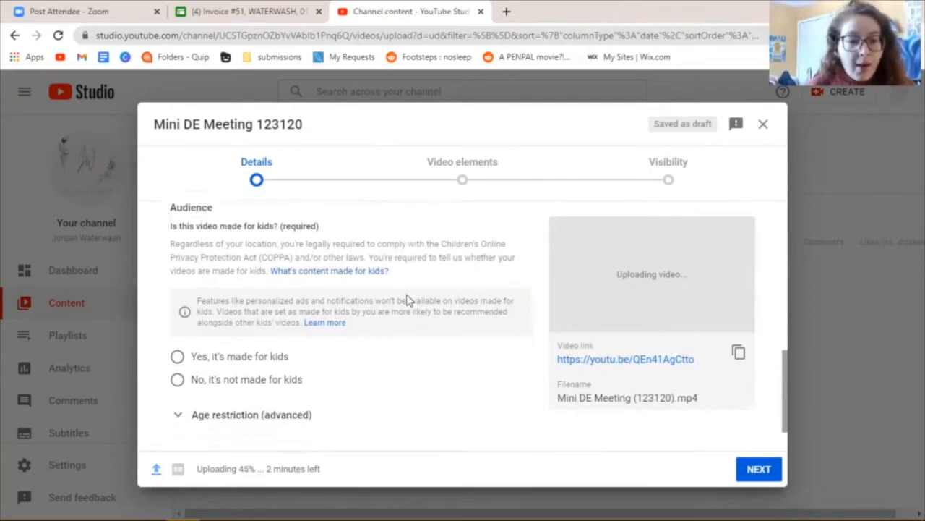
pyautogui.scroll(1, 407, 300)
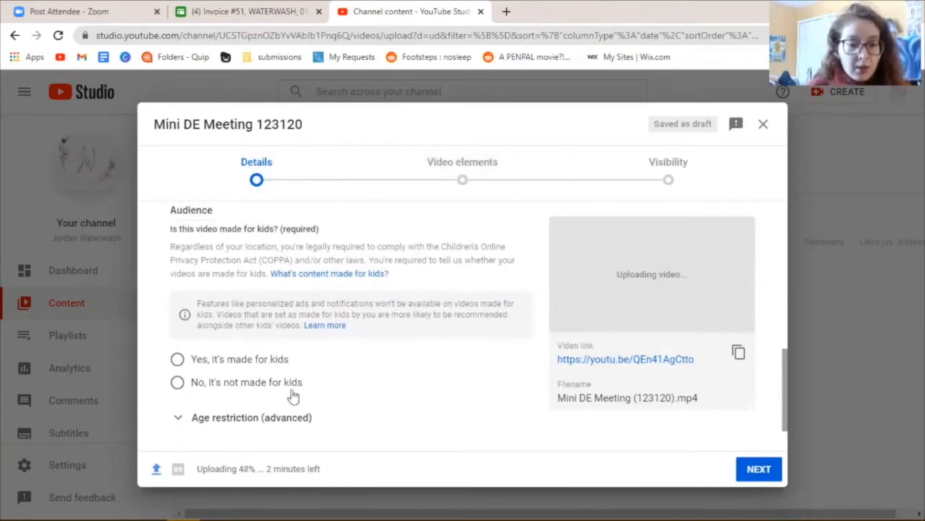
pyautogui.click(267, 389)
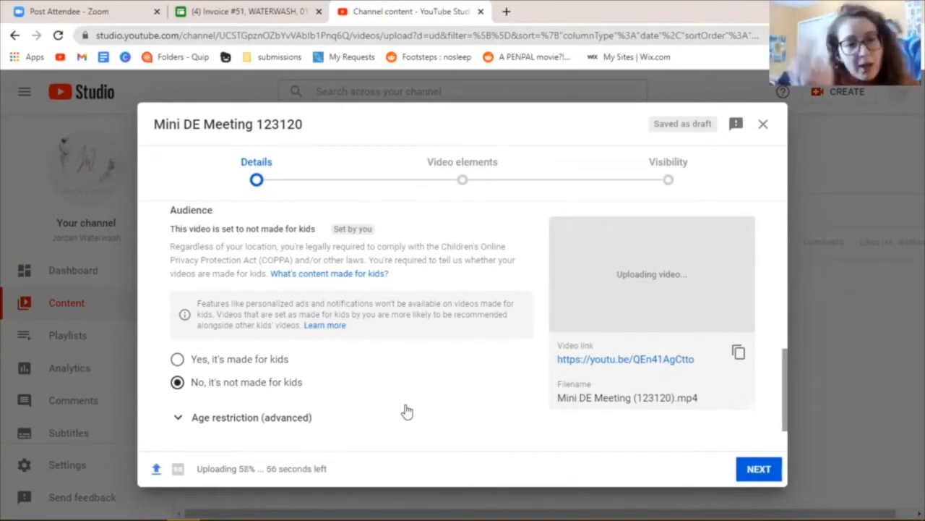
pyautogui.scroll(-1, 405, 410)
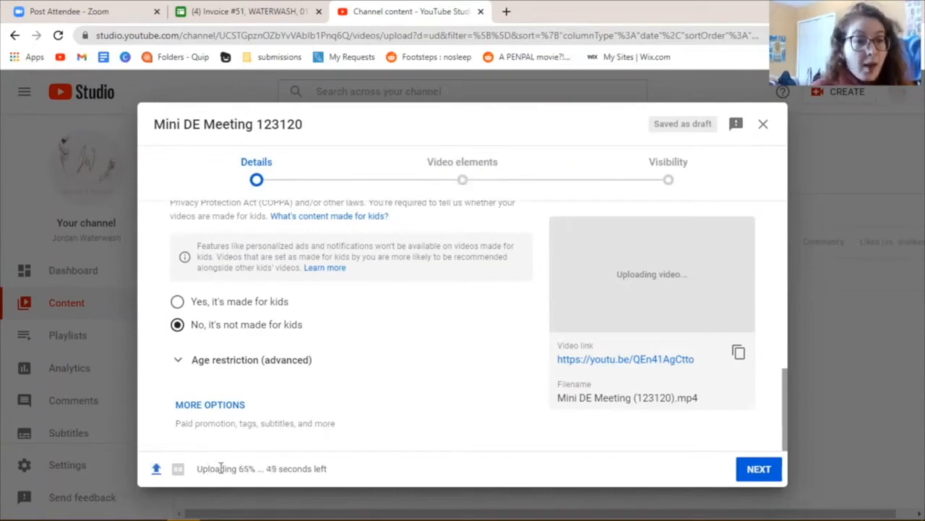
pyautogui.moveTo(198, 472); pyautogui.dragTo(261, 470)
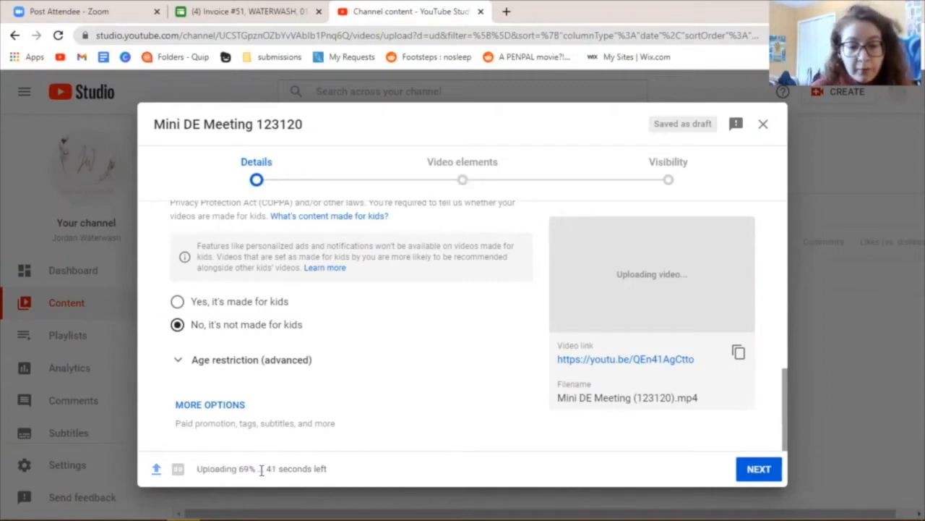
pyautogui.moveTo(179, 471)
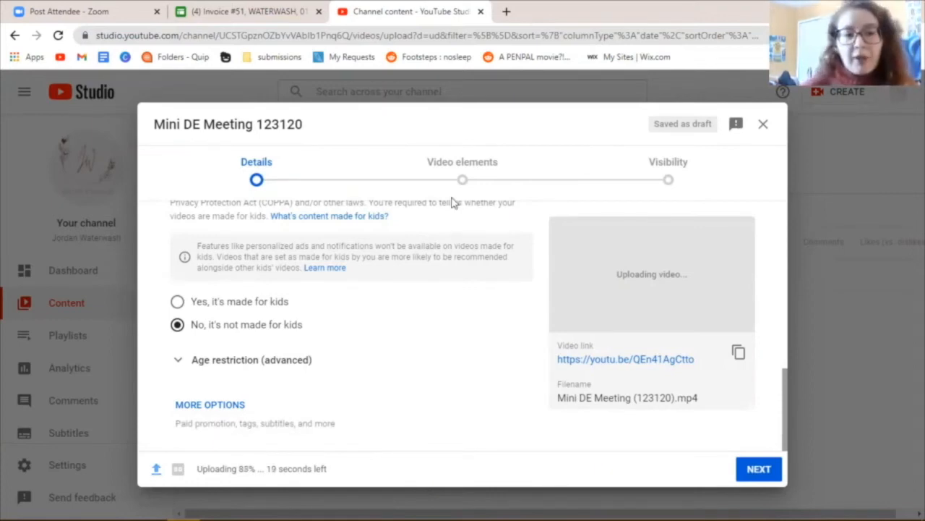
# Step: Go through the video elements stage without adding anything and set the video's visibility to Unlisted
pyautogui.click(483, 177)
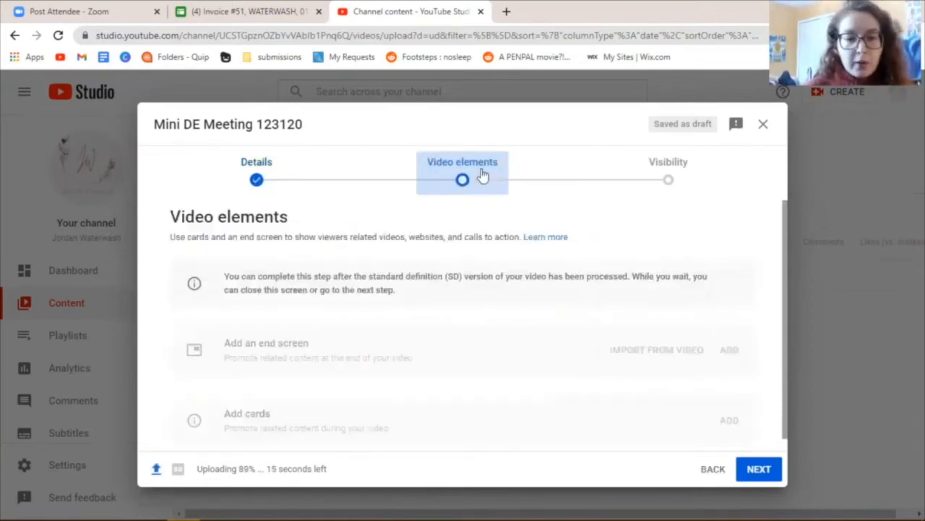
pyautogui.scroll(-1, 402, 311)
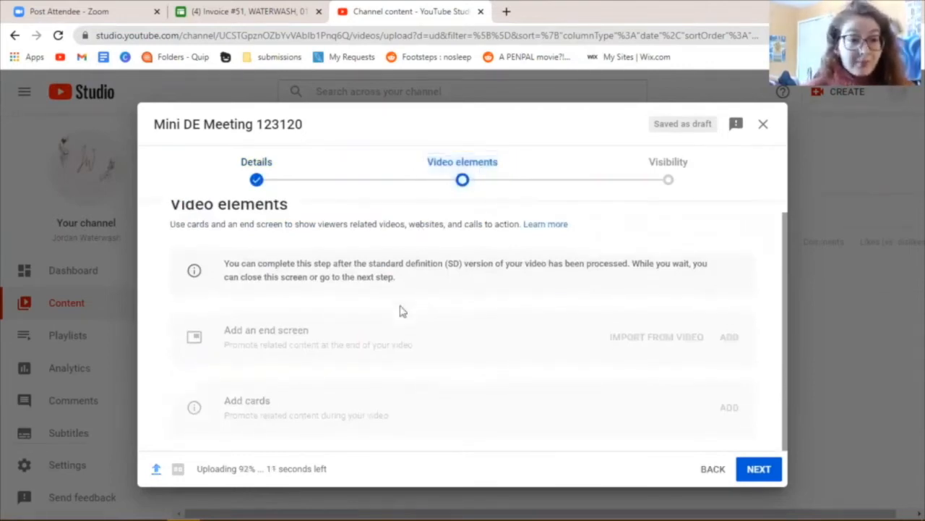
pyautogui.scroll(1, 403, 311)
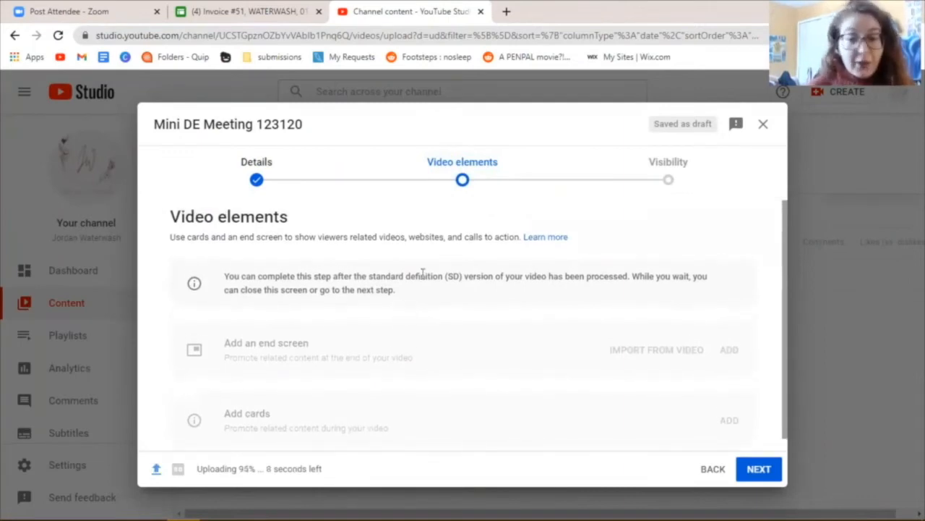
pyautogui.click(683, 173)
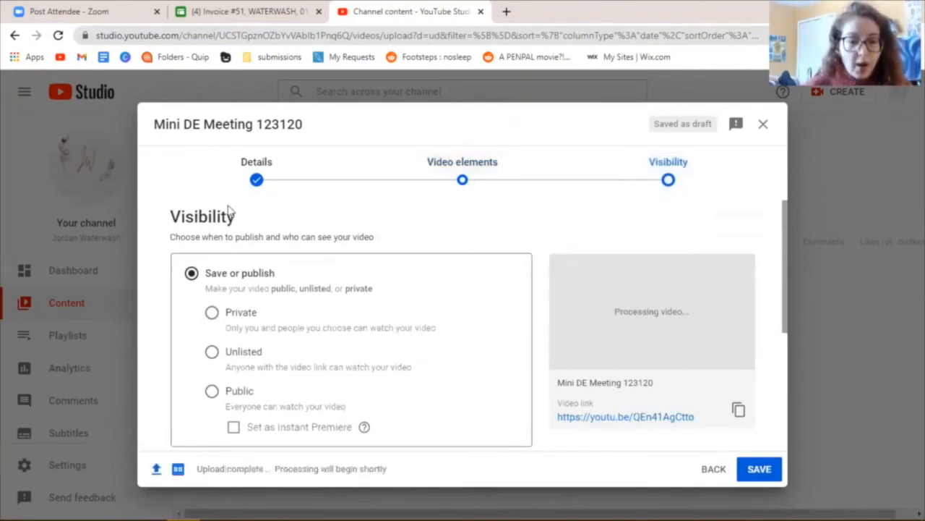
pyautogui.scroll(-1, 230, 210)
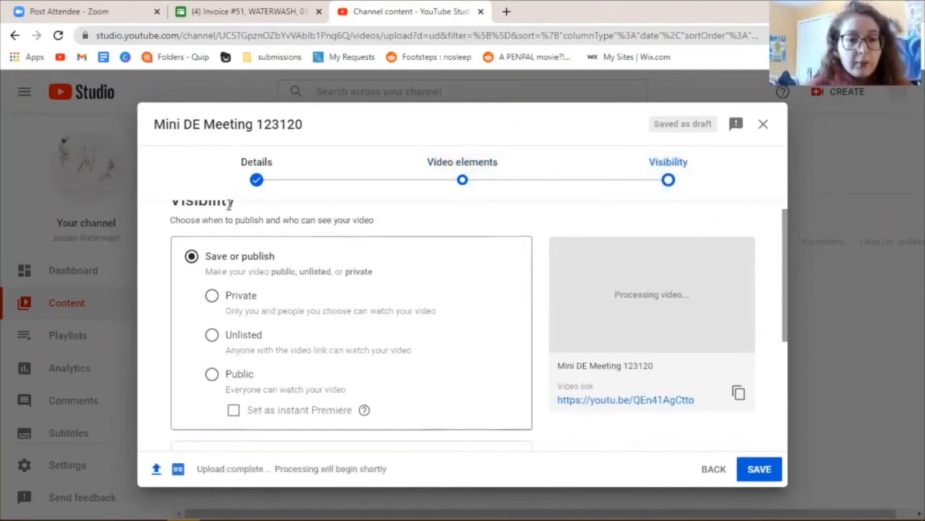
pyautogui.click(260, 339)
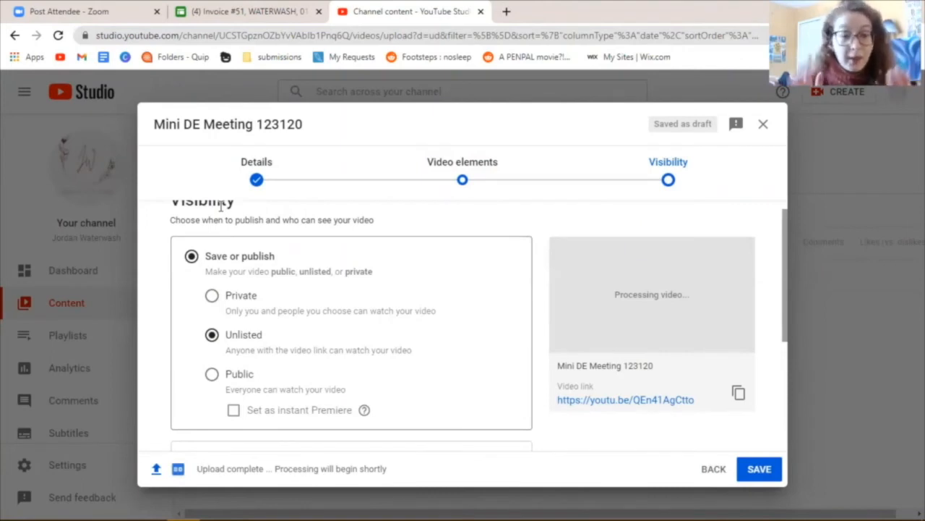
# Step: Review the remaining visibility options, save the upload as an unlisted video and close the video processing notice
pyautogui.scroll(-3, 424, 337)
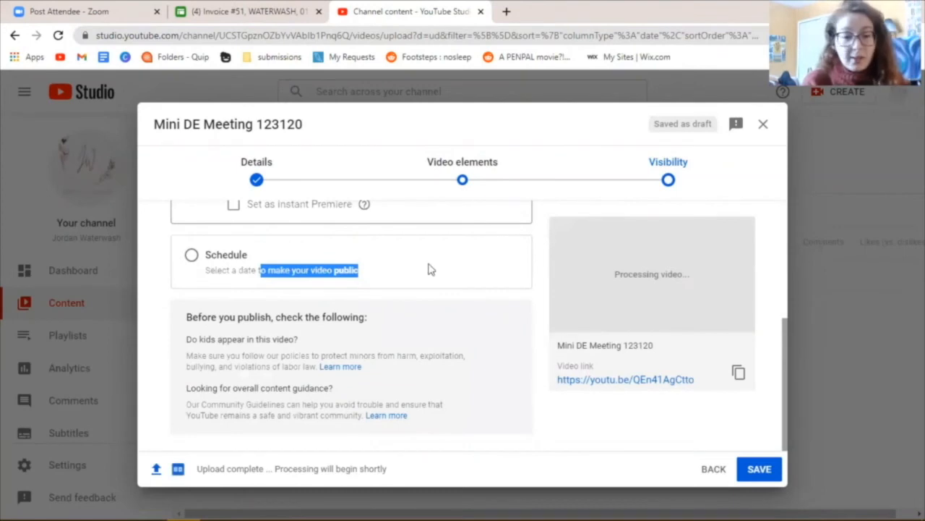
pyautogui.scroll(2, 479, 408)
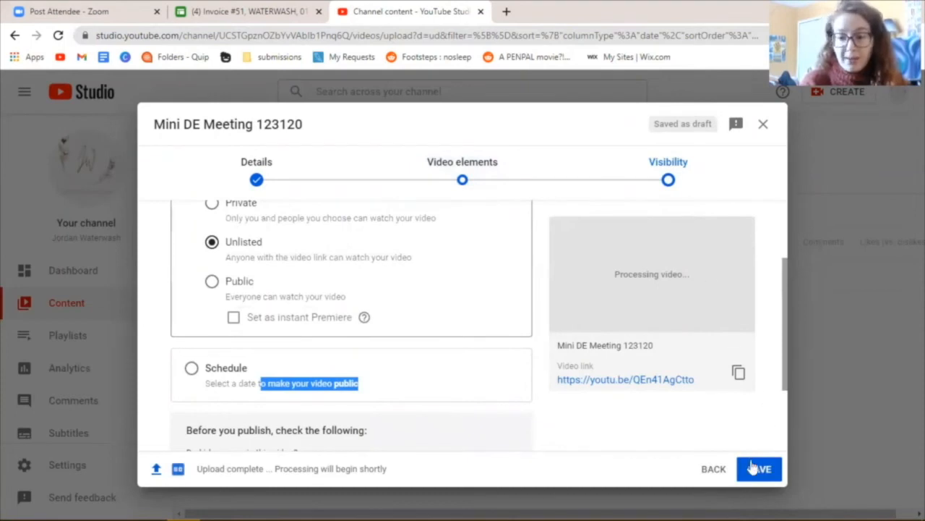
pyautogui.click(773, 474)
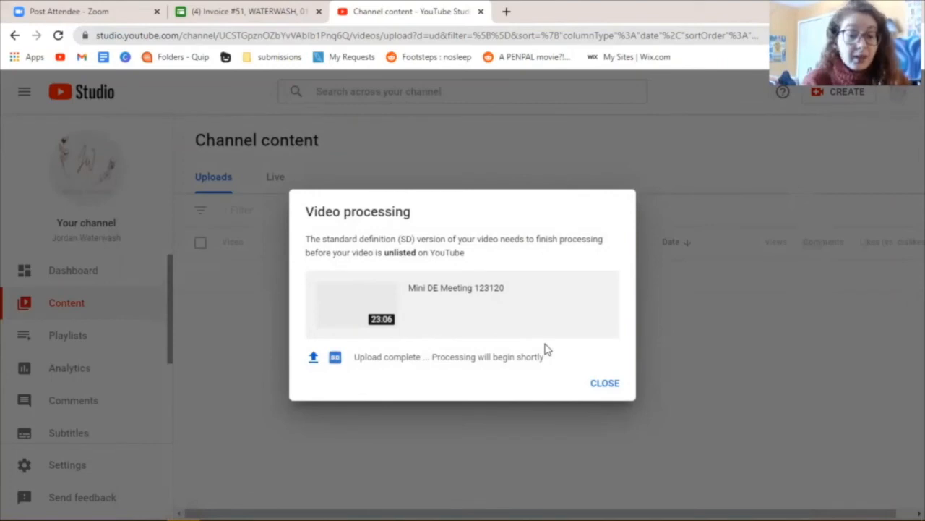
pyautogui.click(607, 390)
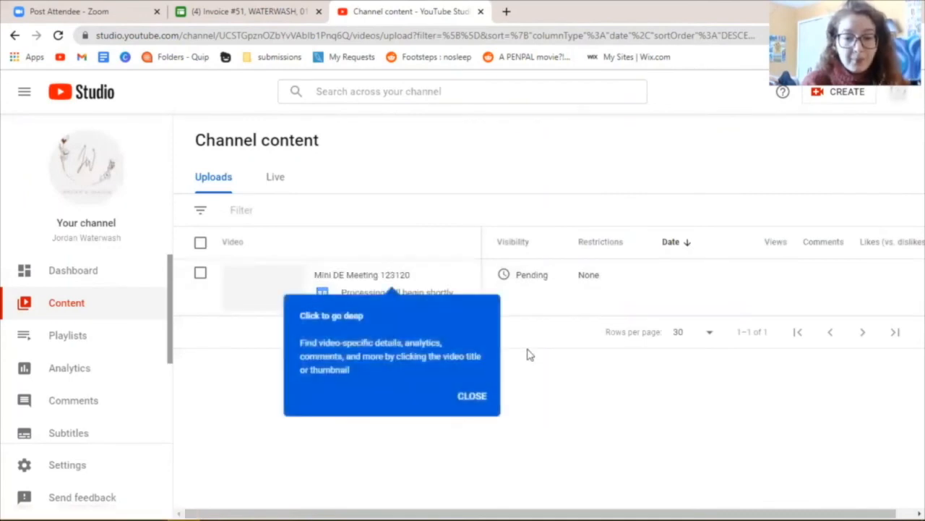
# Step: Dismiss the introductory Studio tips and copy the shareable link of the uploaded video "Mini DE Meeting 123120"
pyautogui.click(472, 395)
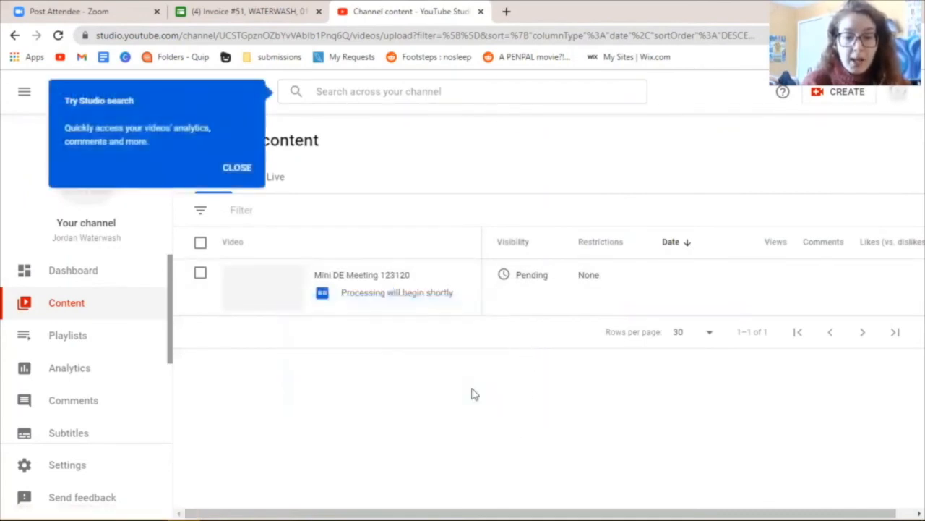
pyautogui.click(231, 169)
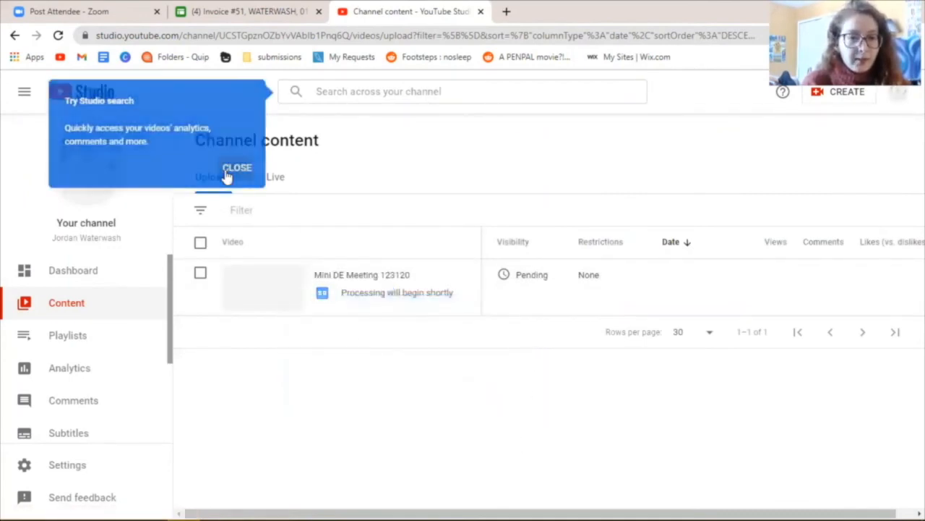
pyautogui.click(364, 325)
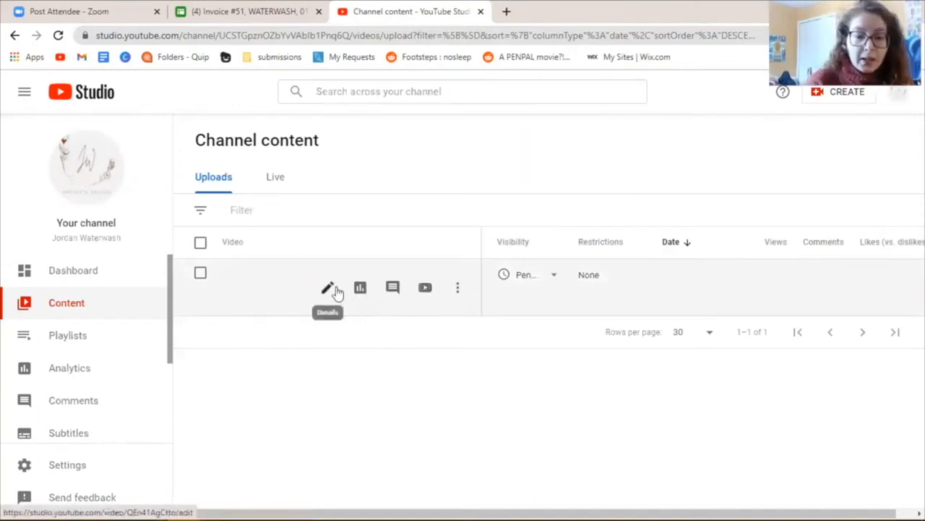
pyautogui.click(456, 287)
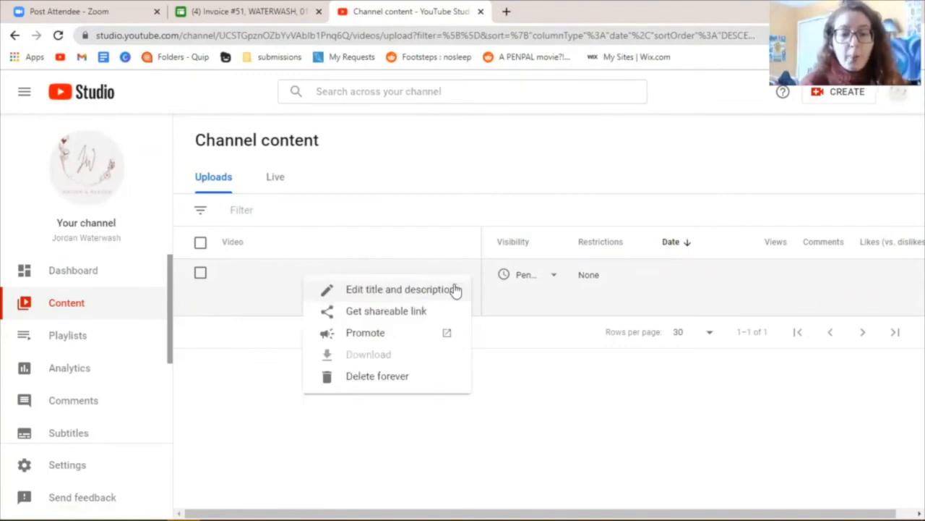
pyautogui.click(422, 312)
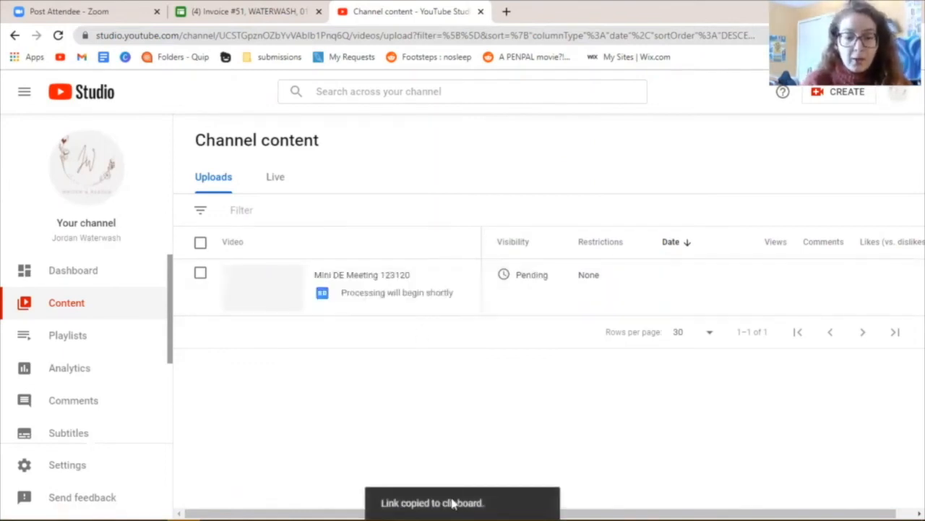
# Step: Check the copied video link by pasting it into the channel search, clear it and leave the search
pyautogui.click(410, 94)
pyautogui.hotkey('ctrl', 'v')
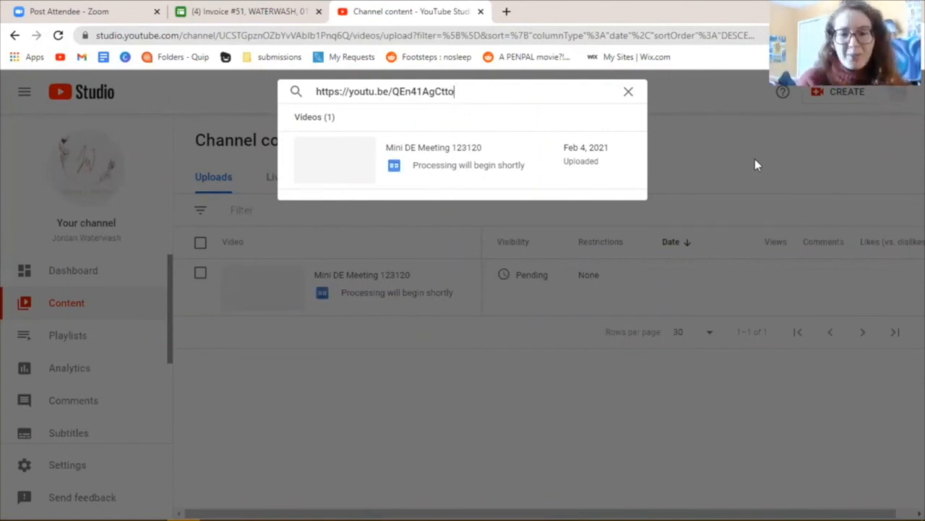
pyautogui.click(628, 91)
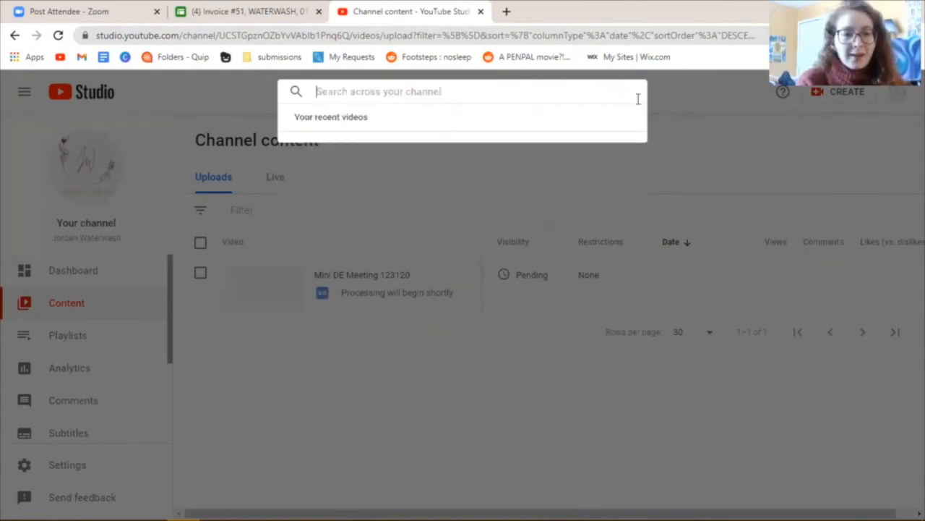
pyautogui.click(719, 168)
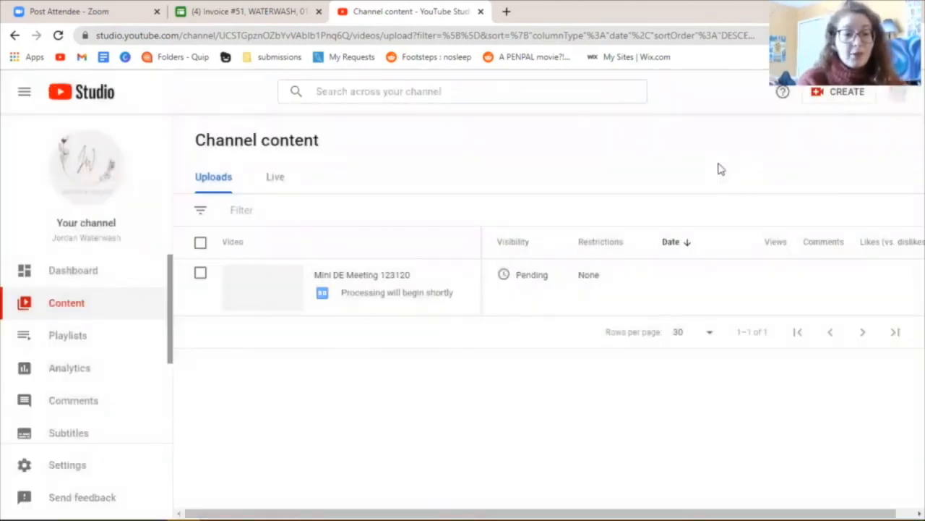